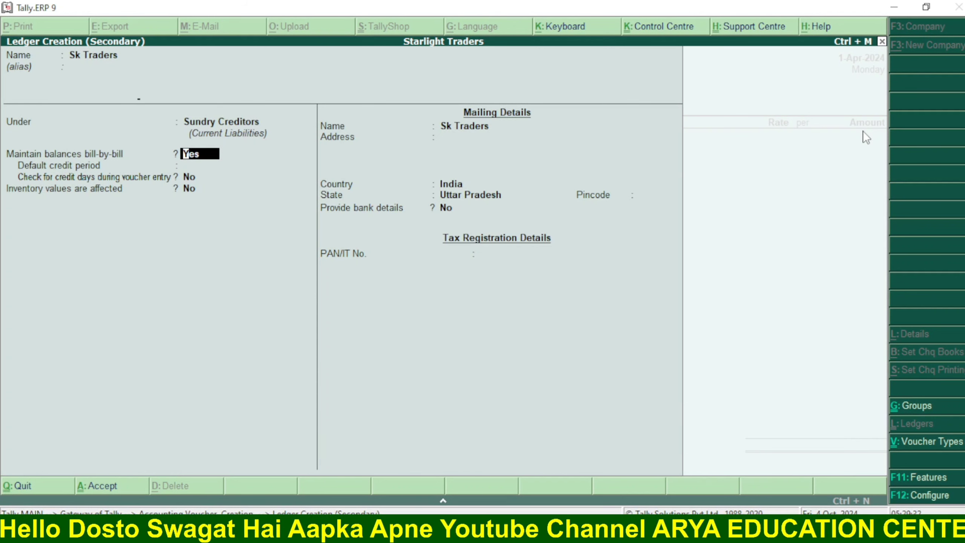
Save the Sk Traders ledger under Sundry Creditors and use it as the purchase voucher's party account with the default supplier details
key(ctrl+a)
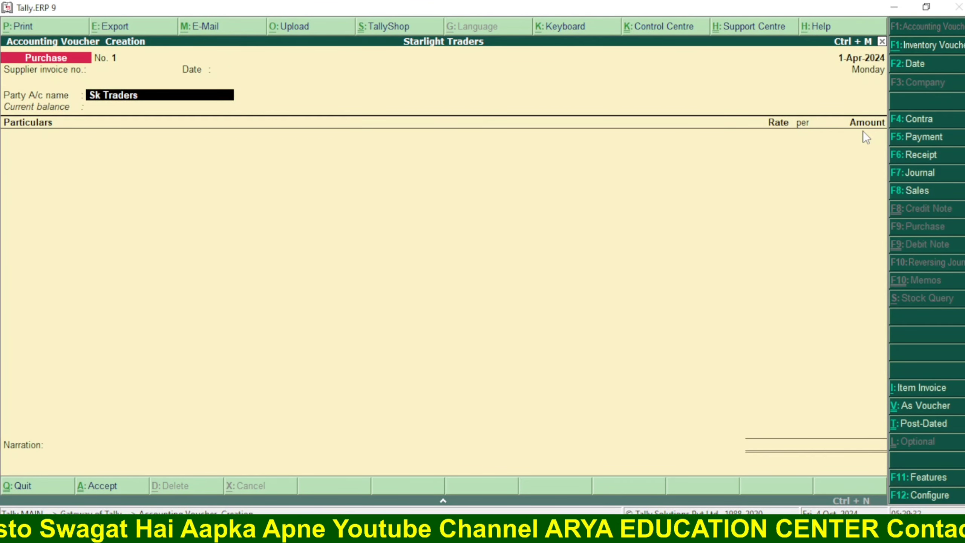
key(Return)
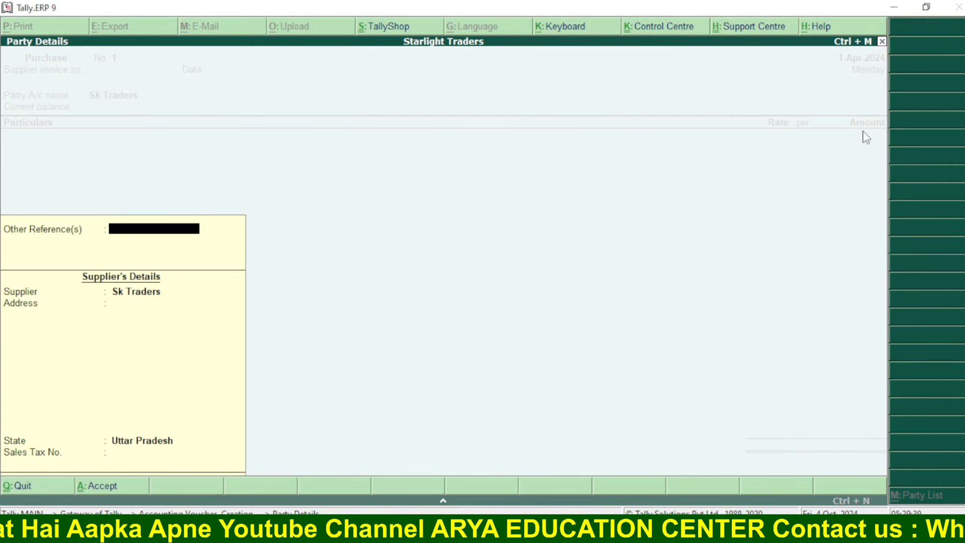
key(ctrl+a)
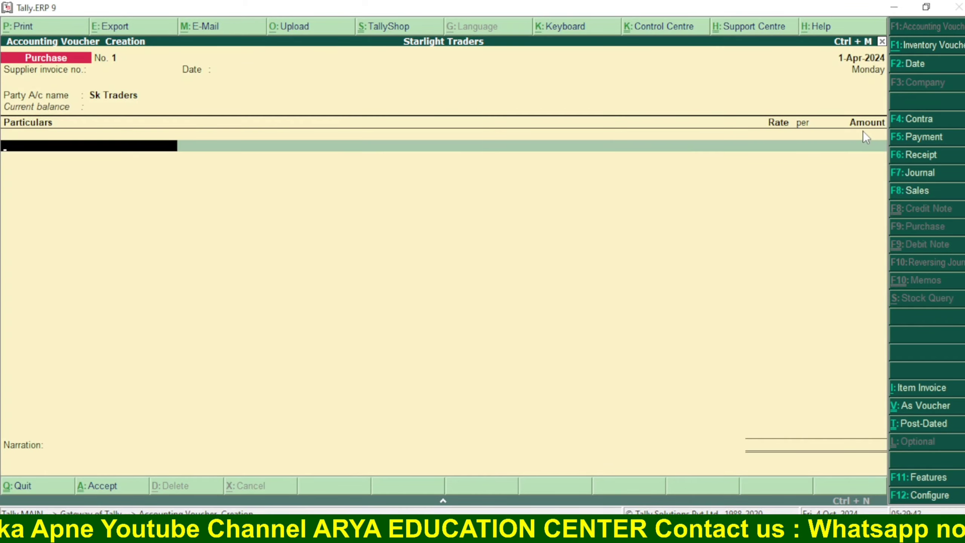
Enter the Book ledger as the first particular of the purchase voucher with an amount of 1000
text(Book)
key(Return)
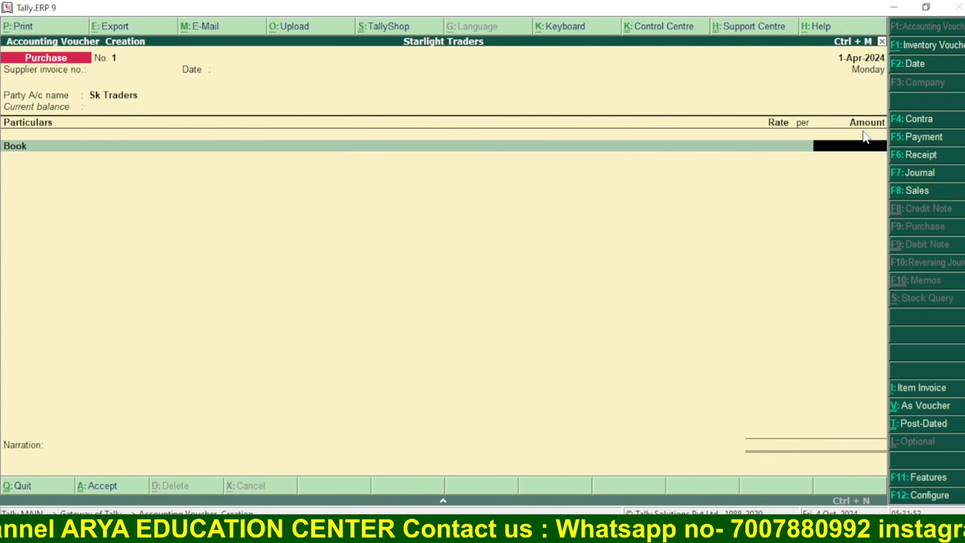
text(1000)
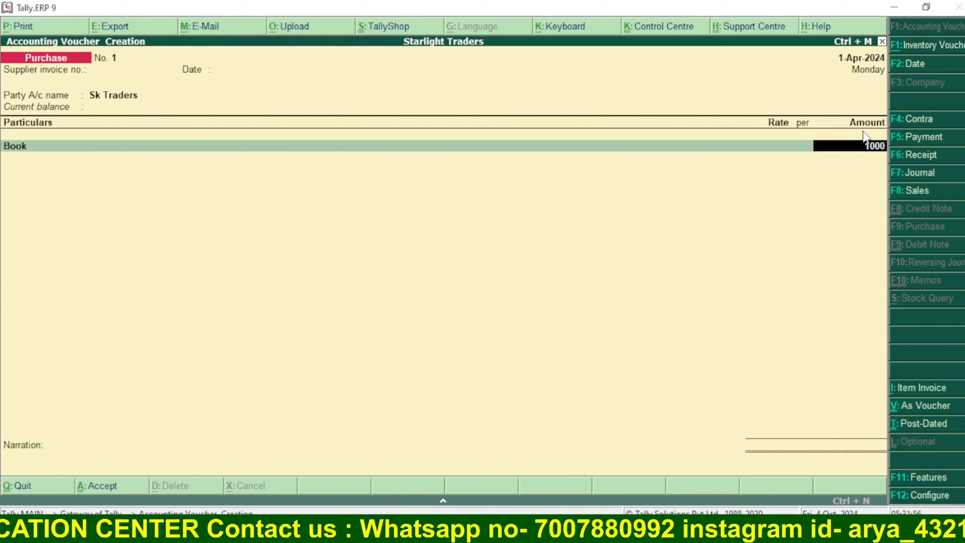
key(Return)
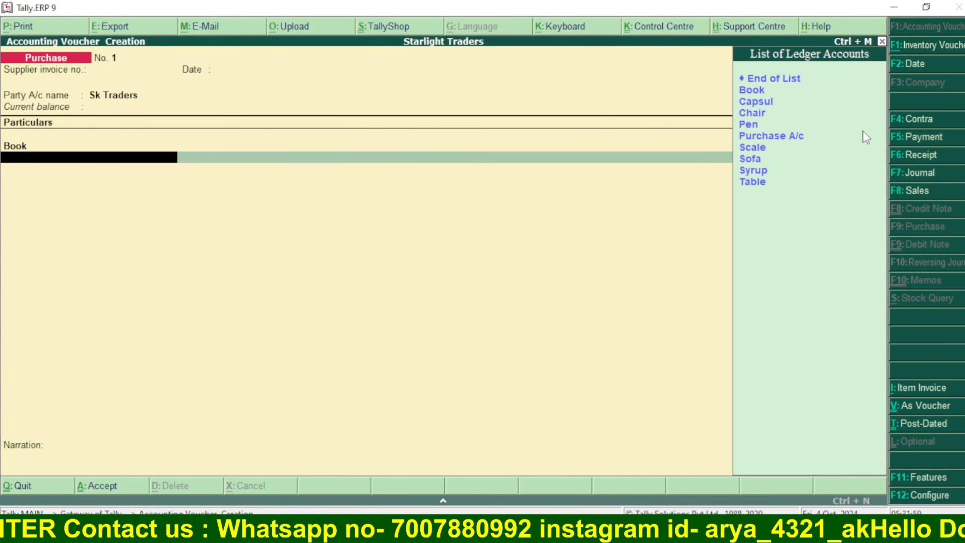
Add the Capsul ledger to the purchase voucher with an amount of 2000
key(Down)
key(Down)
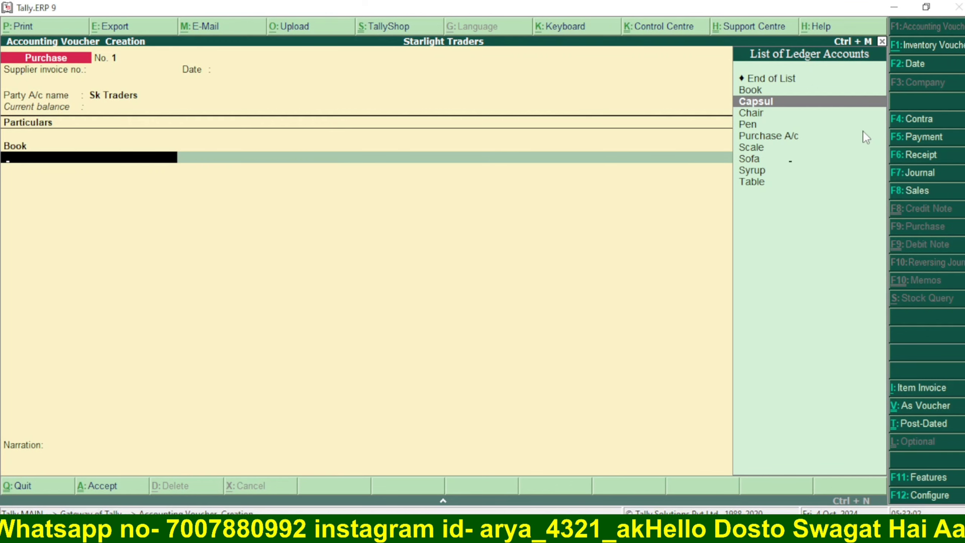
key(Return)
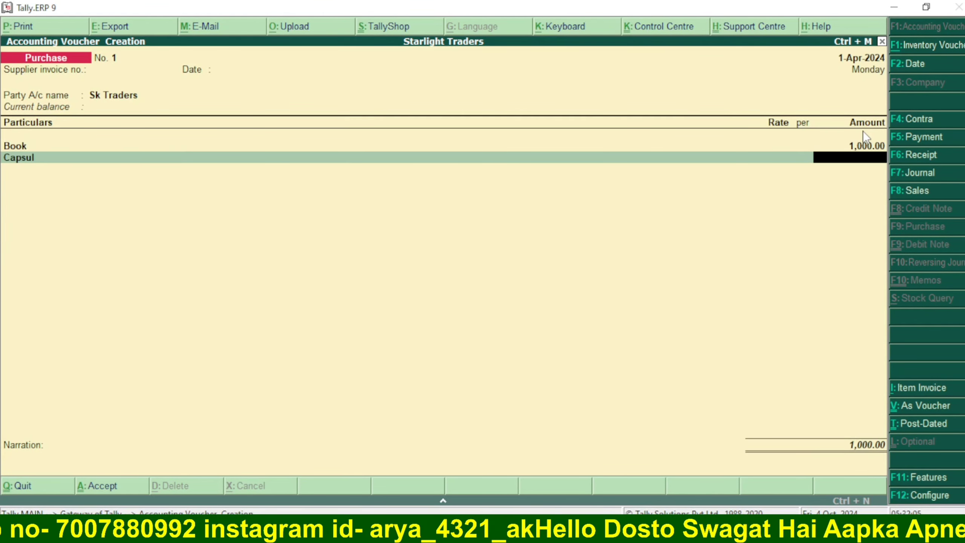
text(2000)
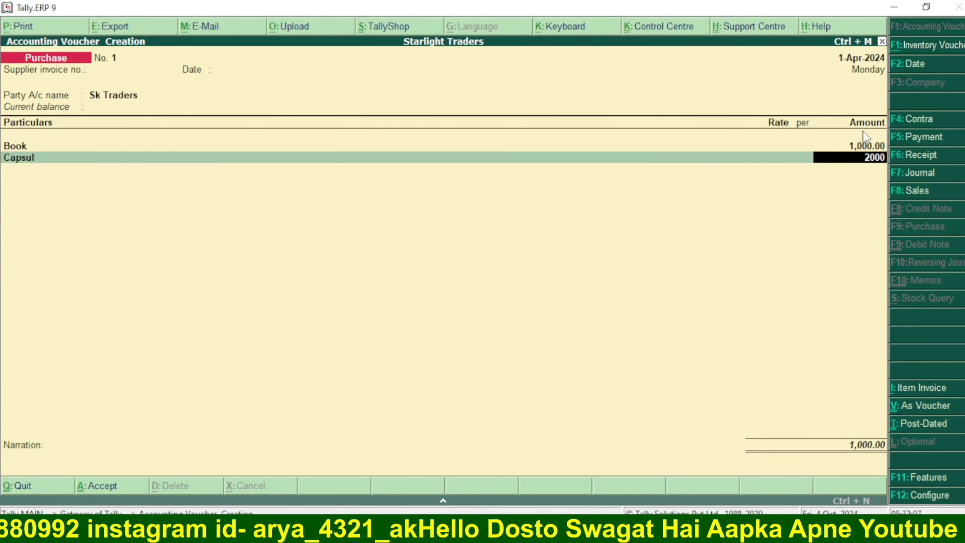
key(Return)
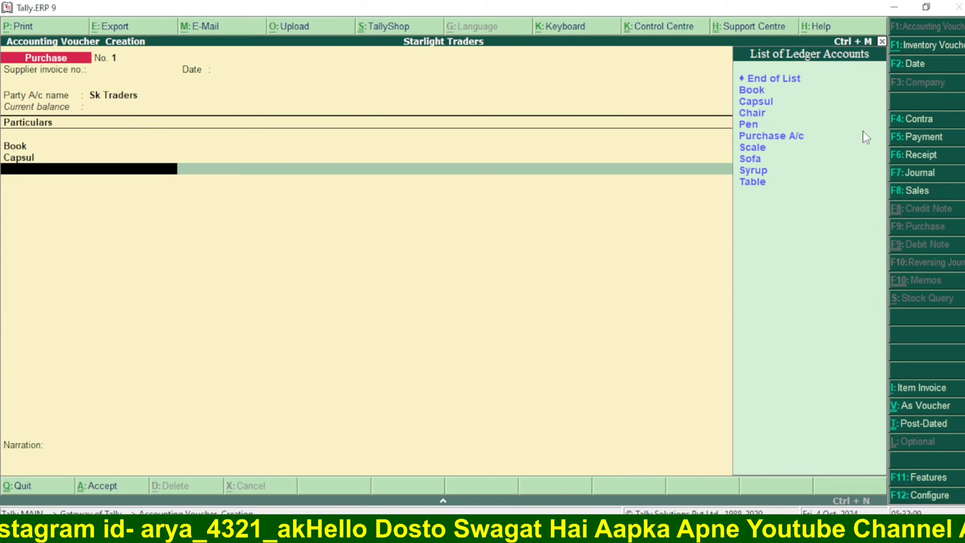
Add the Chair ledger to the purchase voucher with an amount of 1500
key(Down)
key(Down)
key(Down)
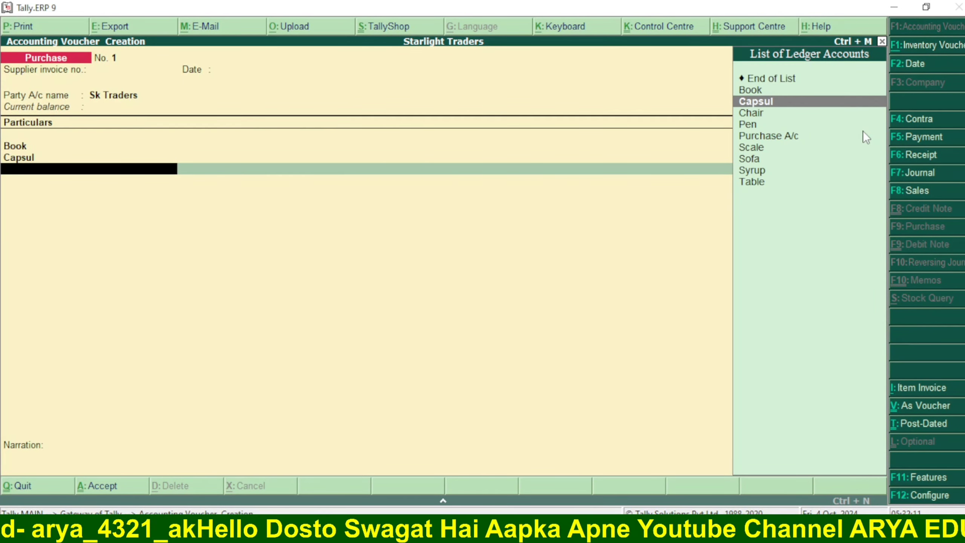
key(Return)
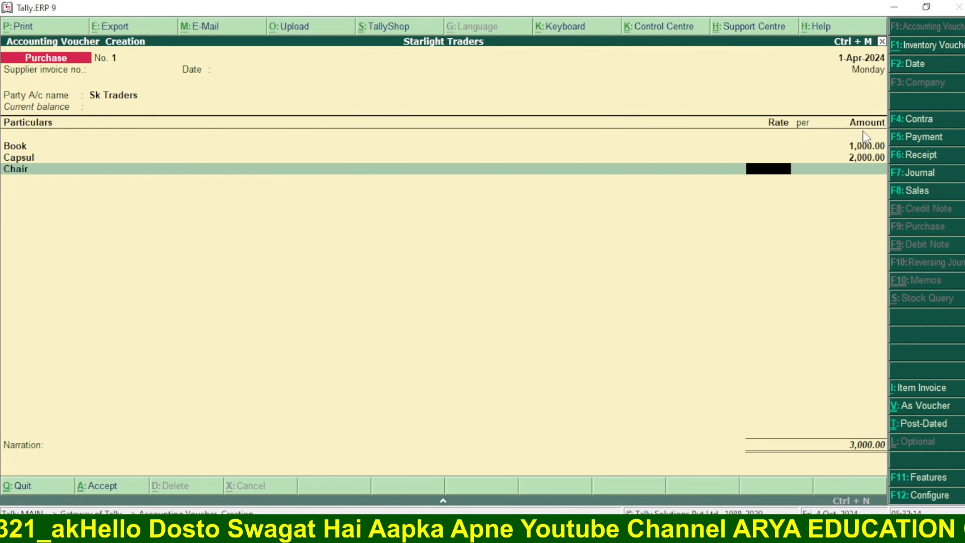
text(1500)
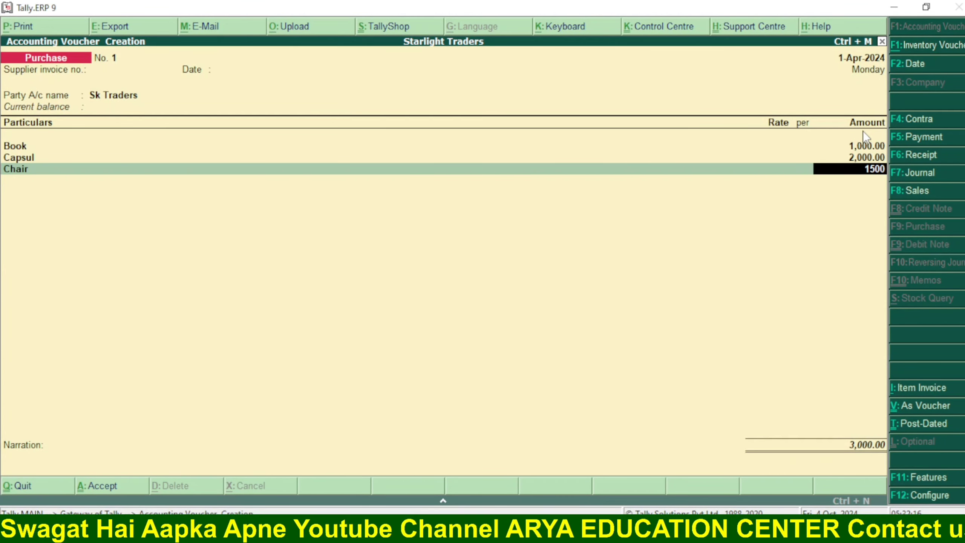
key(Return)
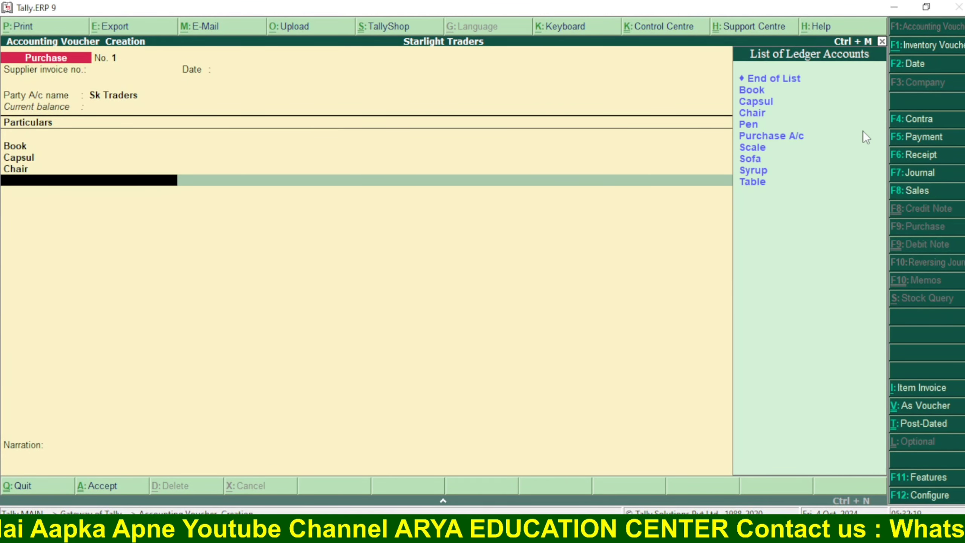
Add the Pen ledger to the purchase voucher with an amount of 2500
key(Down)
key(Down)
key(Down)
key(Down)
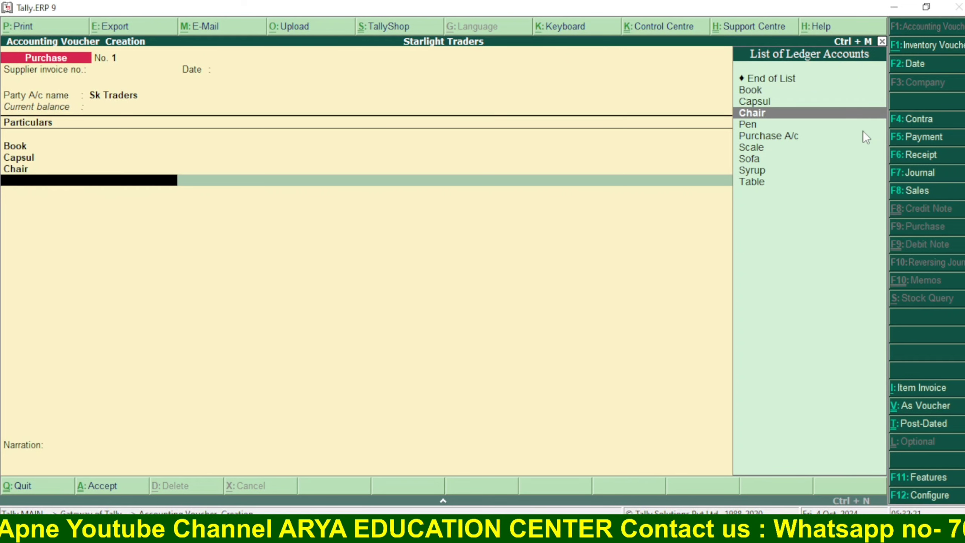
key(Return)
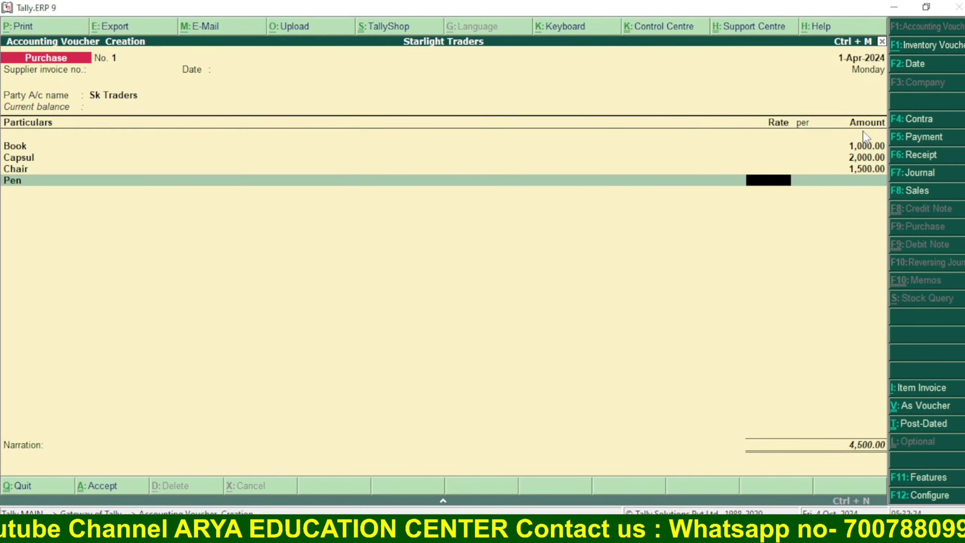
text(25)
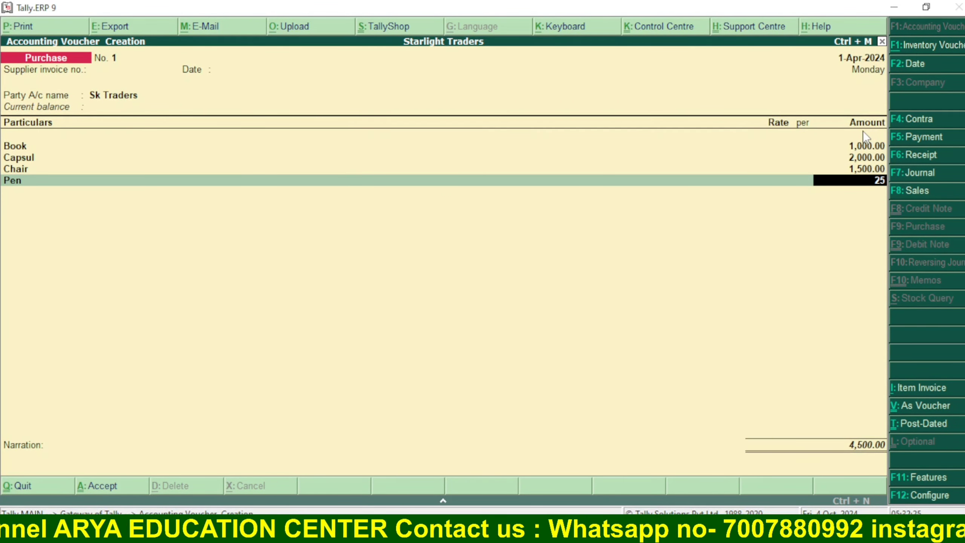
text(00)
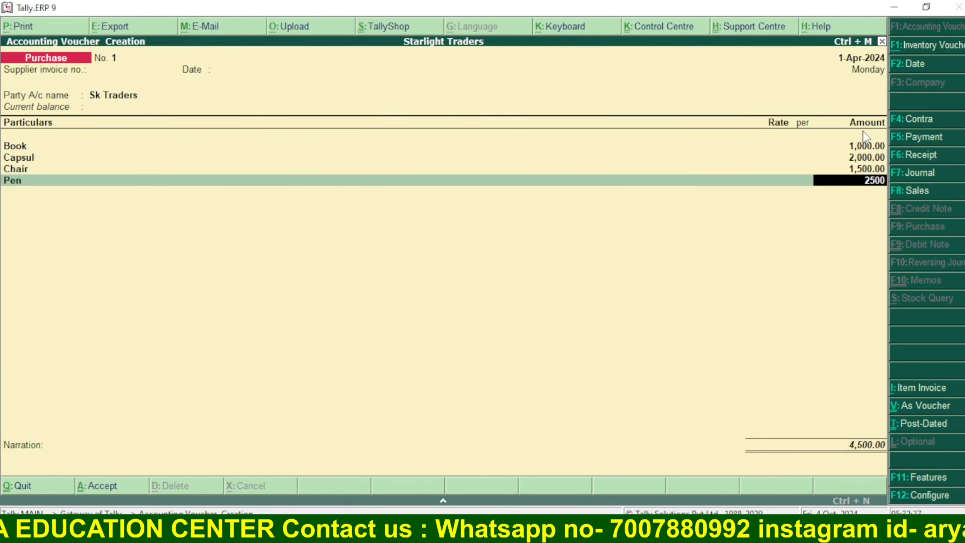
key(Return)
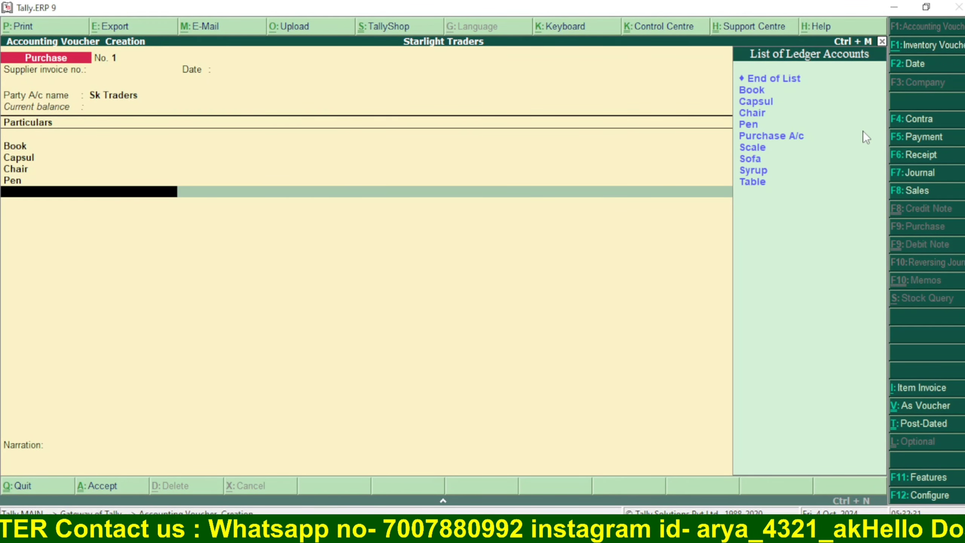
Add the Scale ledger to the purchase voucher with an amount of 2300, leaving its rate blank
key(Down)
key(Down)
key(Down)
key(Down)
key(Down)
key(Down)
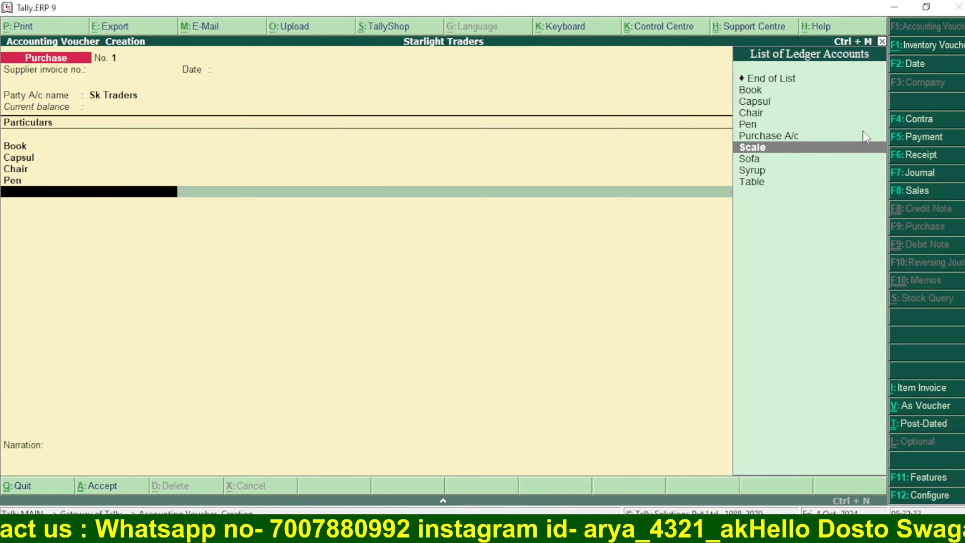
key(Return)
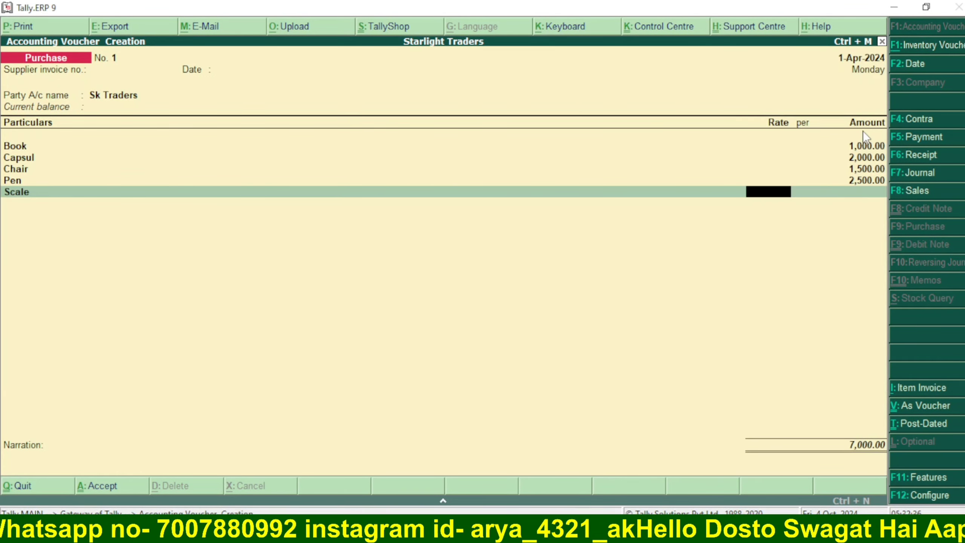
key(Return)
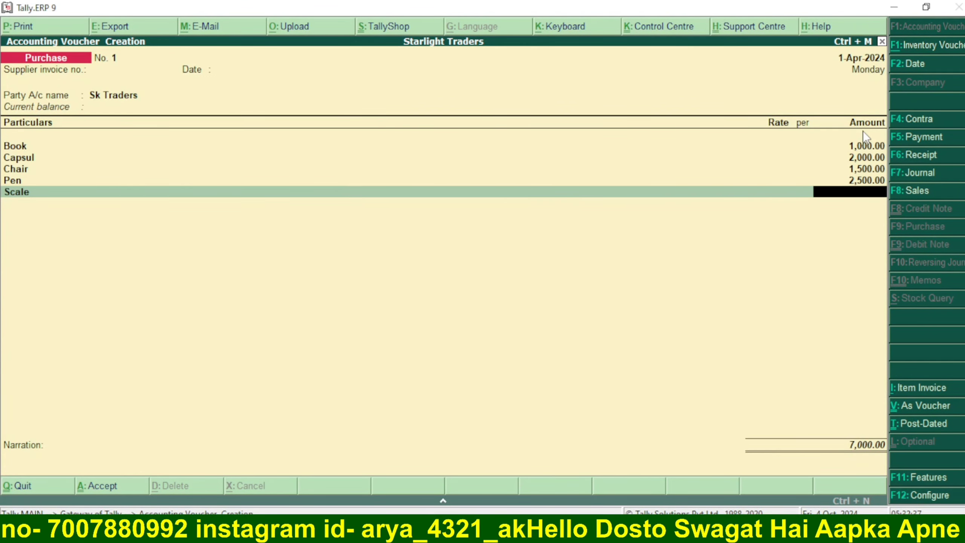
text(2300)
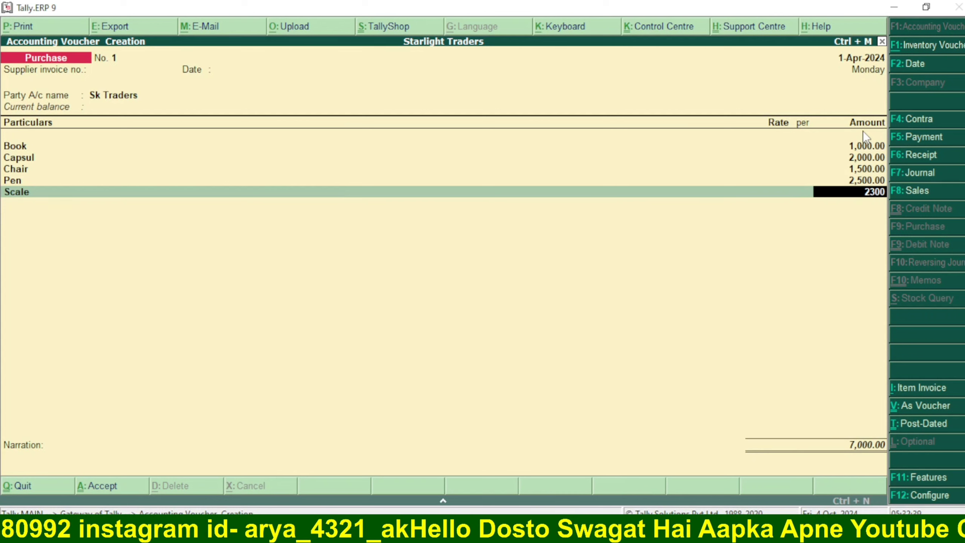
key(Return)
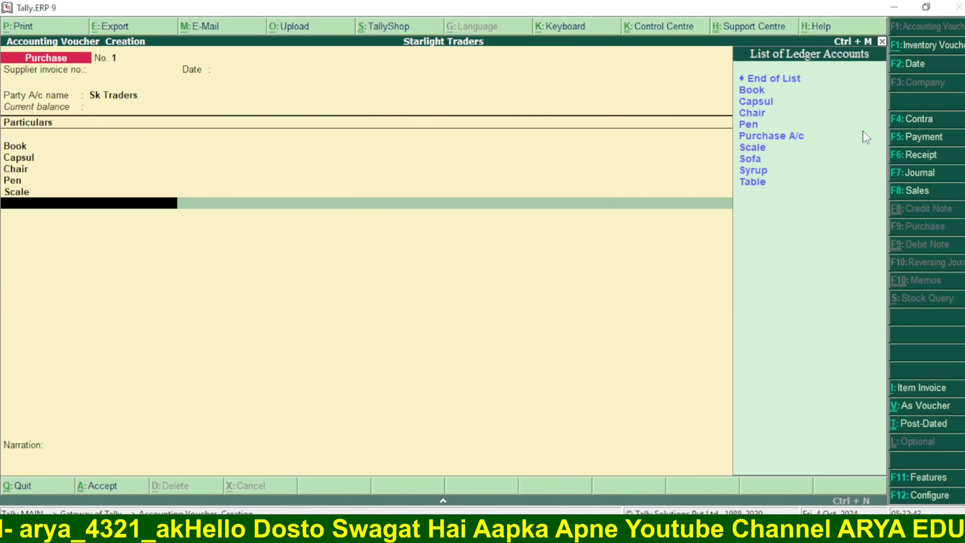
Add the Sofa ledger to the purchase voucher with an amount of 3500, leaving its rate blank
key(Down)
key(Down)
key(Down)
key(Down)
key(Down)
key(Down)
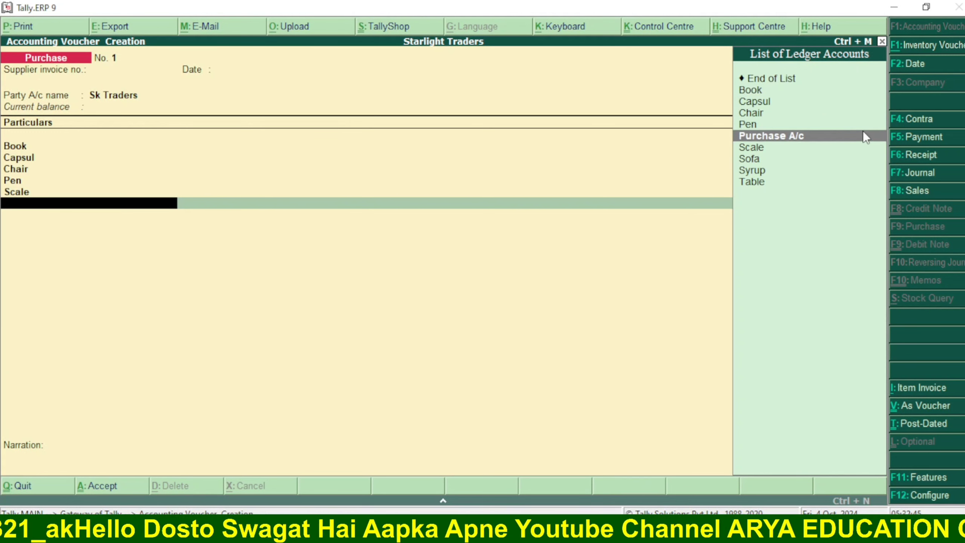
key(Down)
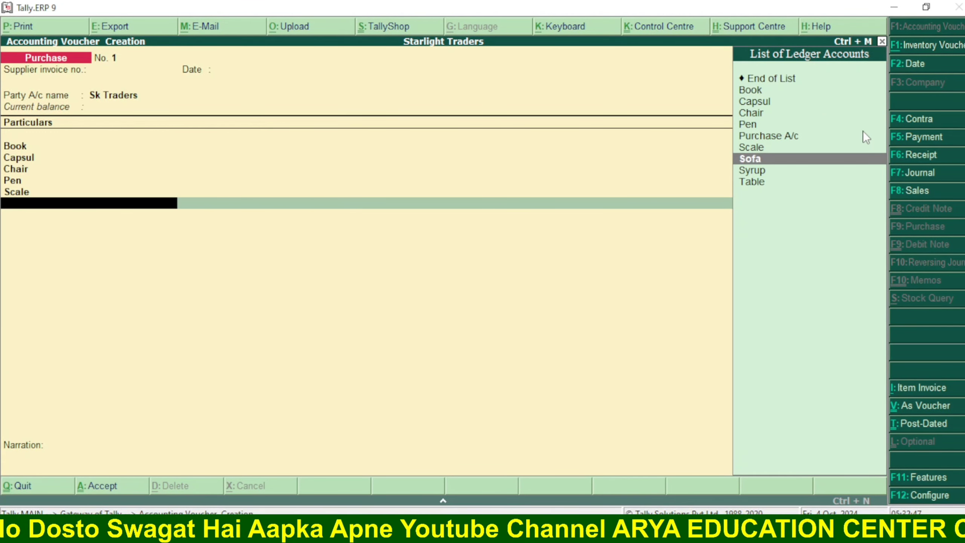
key(Return)
key(Return)
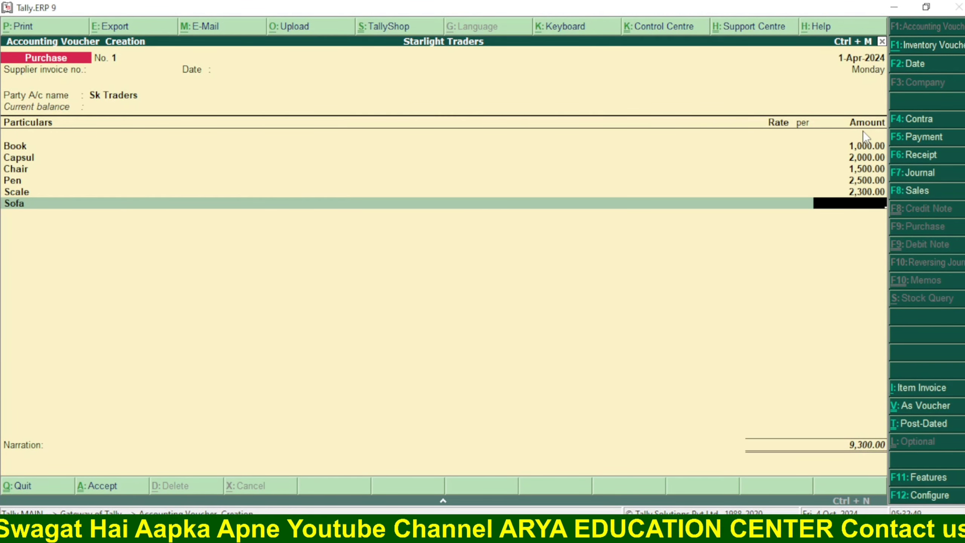
text(3)
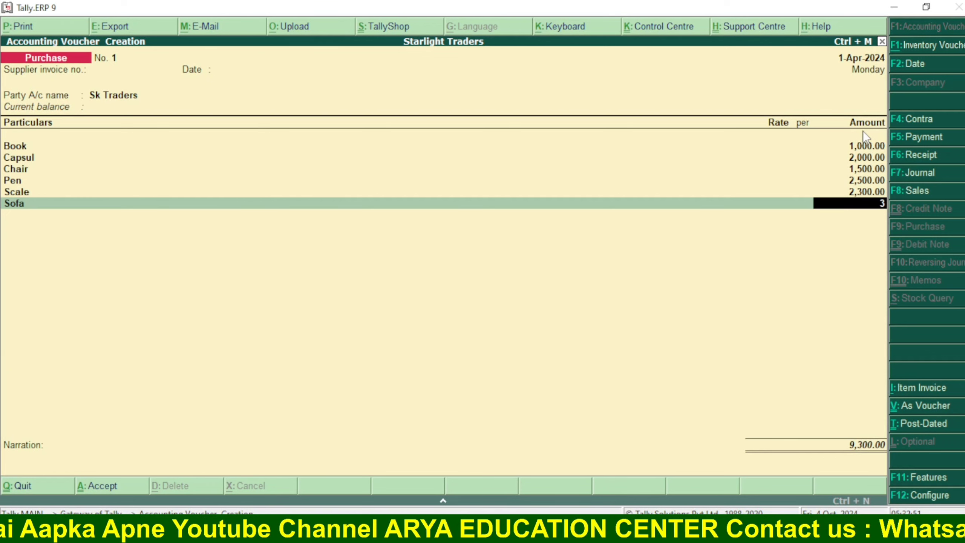
text(500)
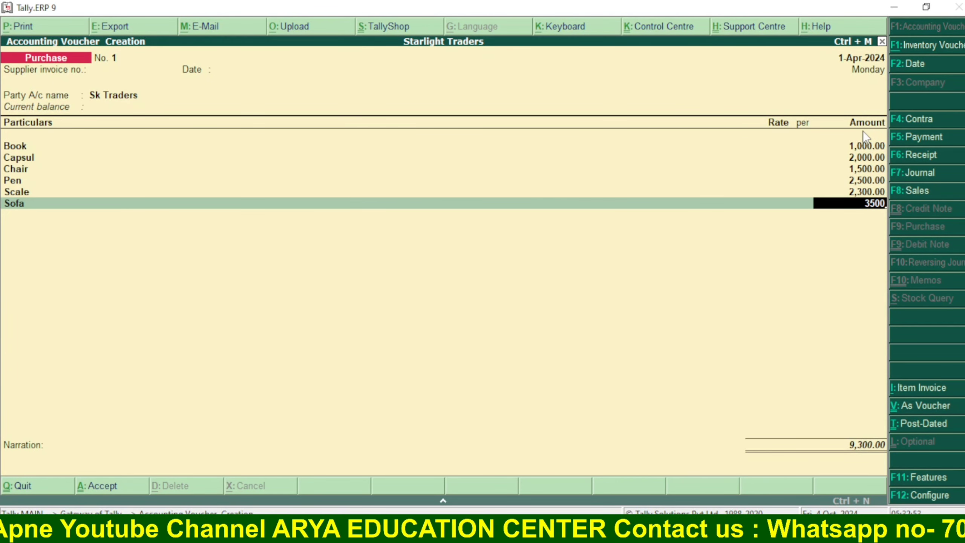
key(Return)
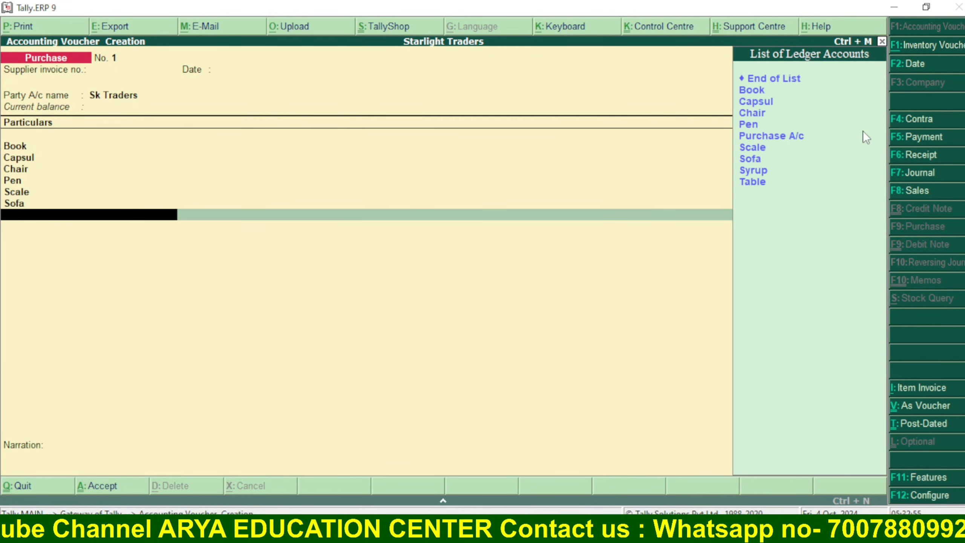
Add the Syrup ledger to the purchase voucher with an amount of 4000
key(Down)
key(Down)
key(Down)
key(Down)
key(Down)
key(Down)
key(Down)
key(Down)
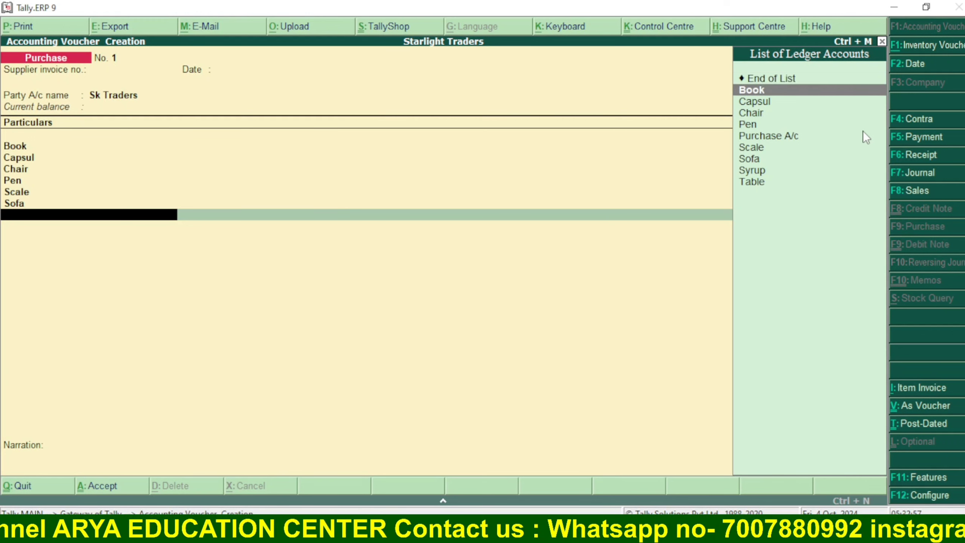
key(Down)
key(Up)
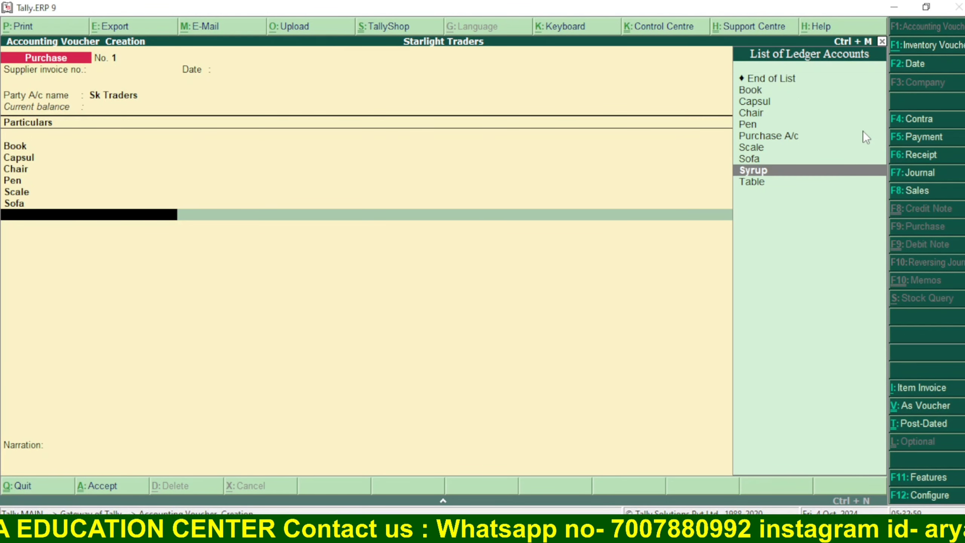
key(Return)
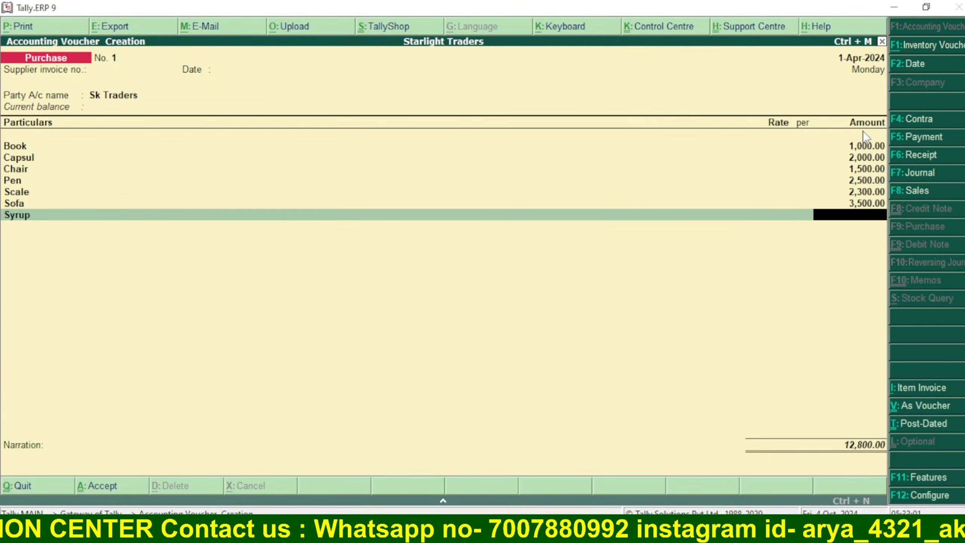
text(4000)
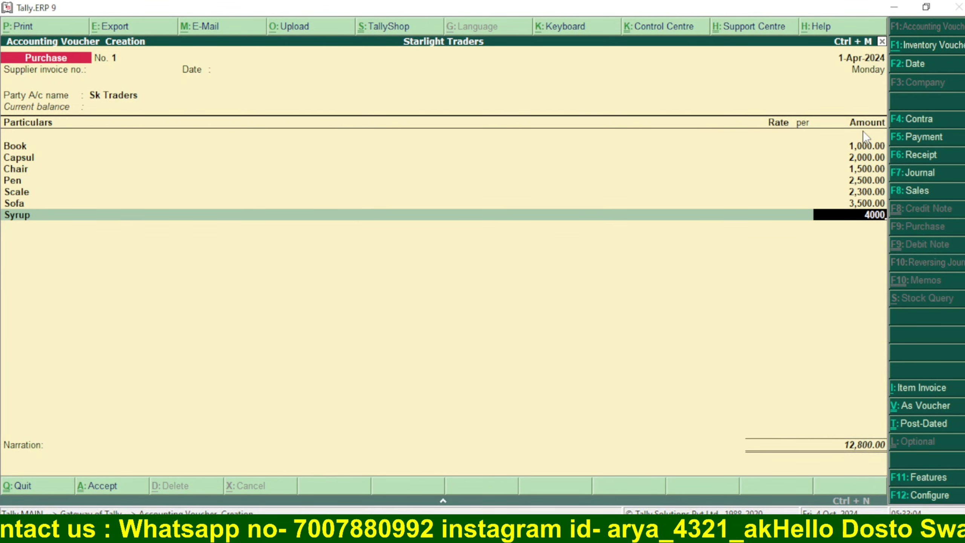
key(Return)
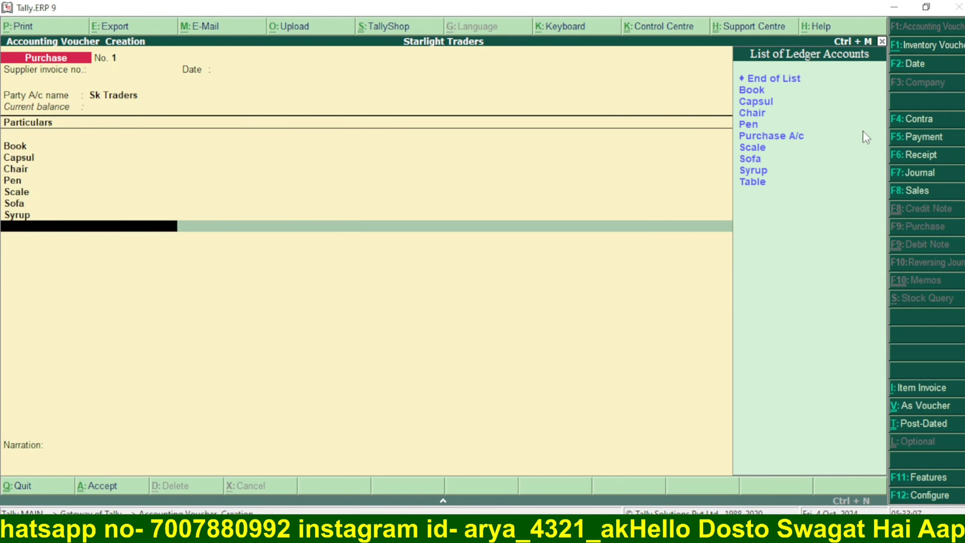
Add the Table ledger to the purchase voucher with an amount of 2200
key(Down)
key(Down)
key(Down)
key(Down)
key(Down)
key(Down)
key(Down)
key(Down)
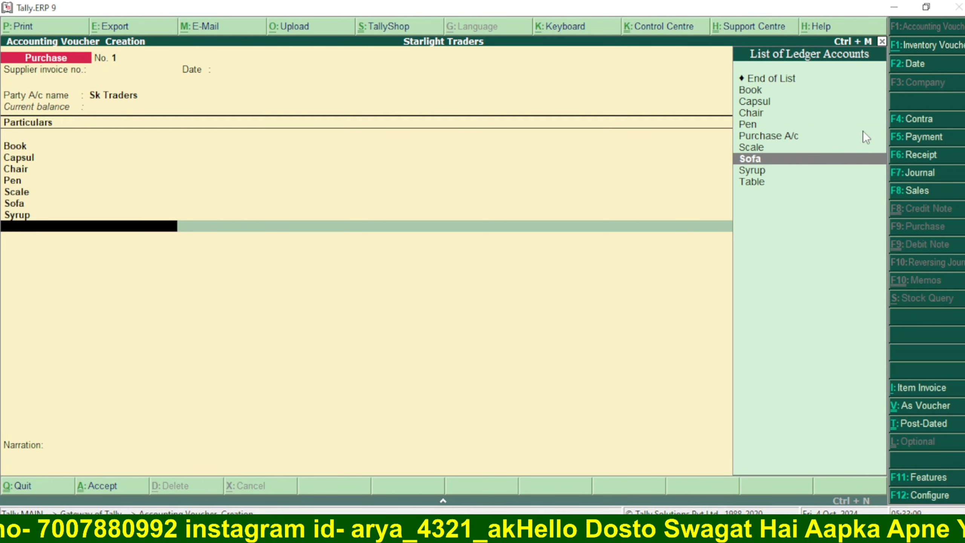
key(Down)
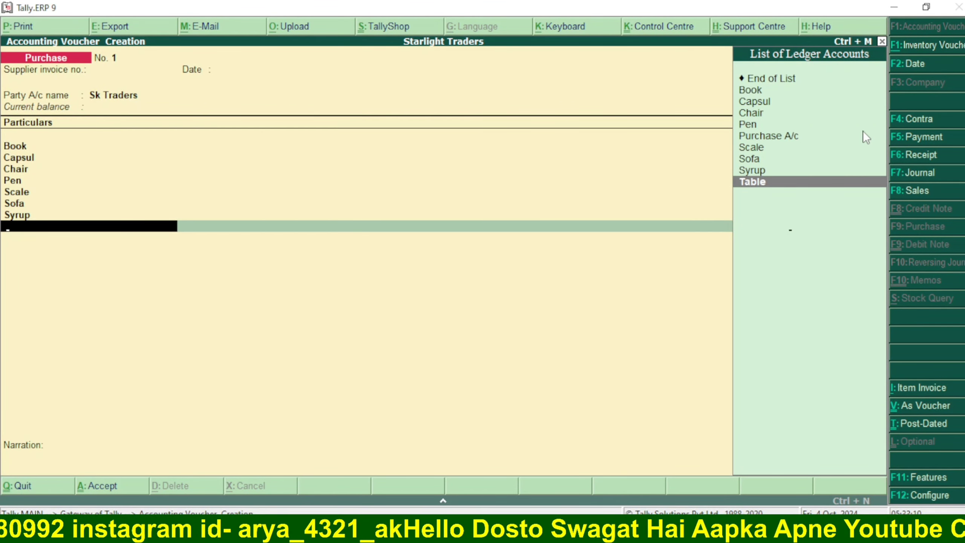
key(Return)
key(Return)
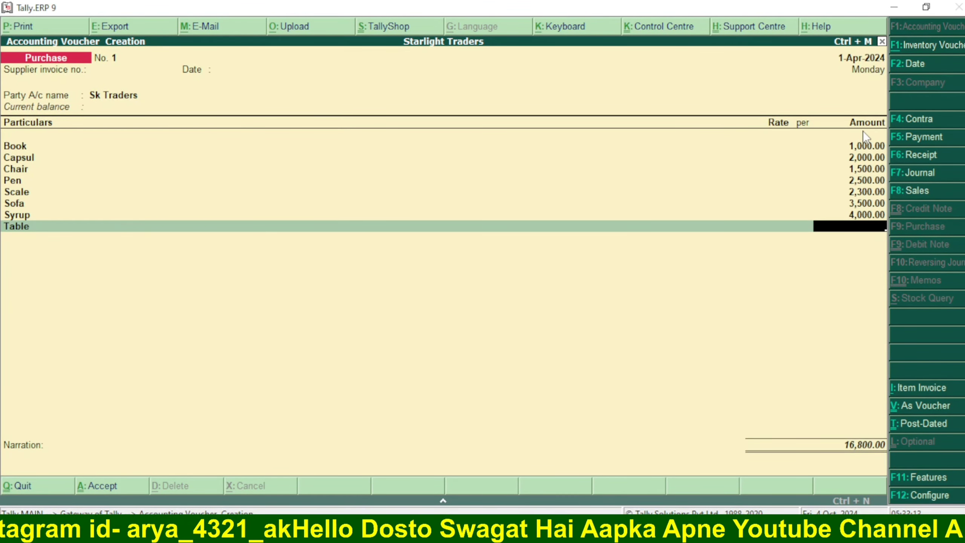
text(2)
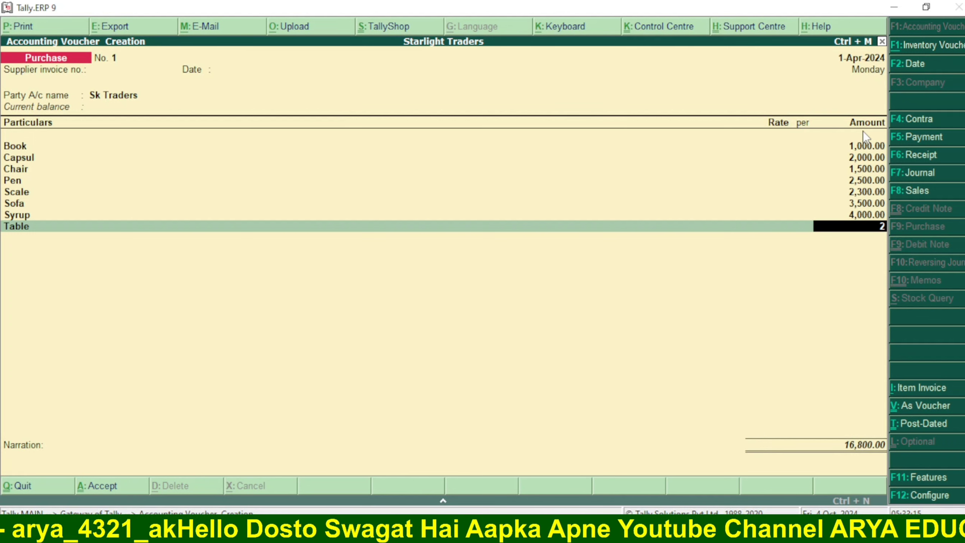
text(200)
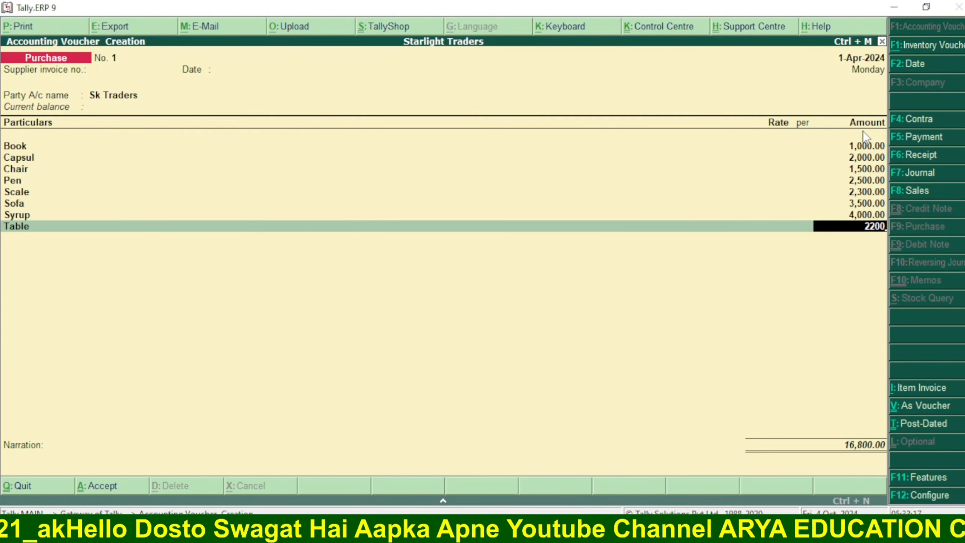
key(Return)
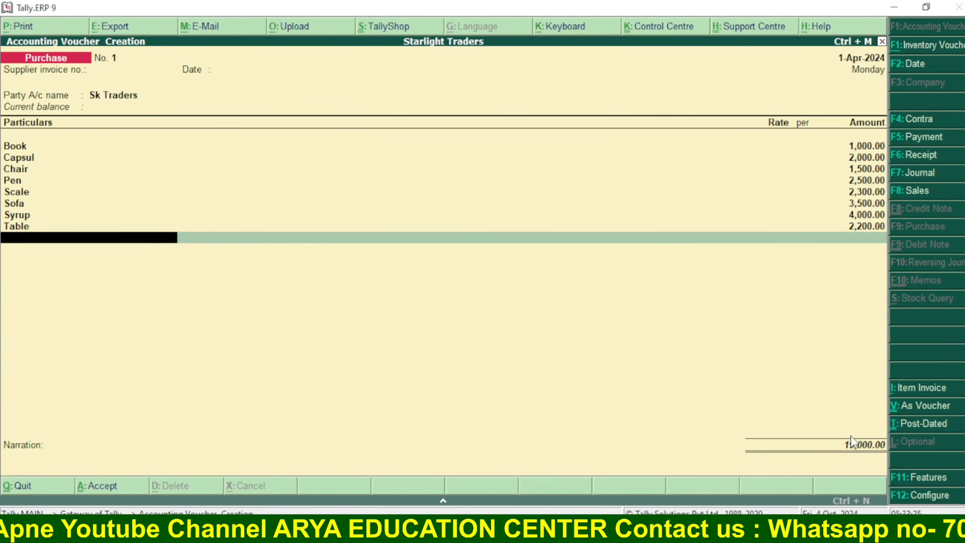
Save the completed purchase voucher and return to the Gateway of Tally
key(ctrl)
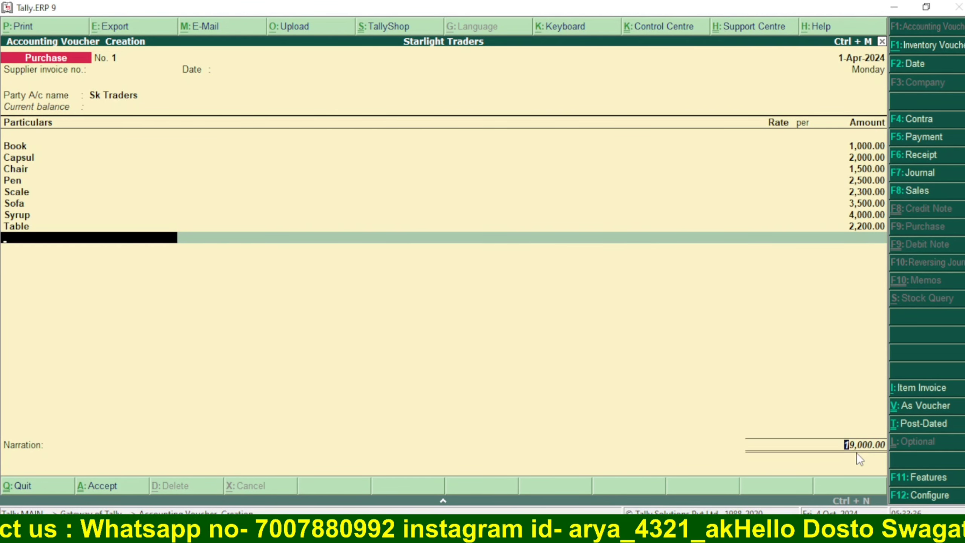
key(Return)
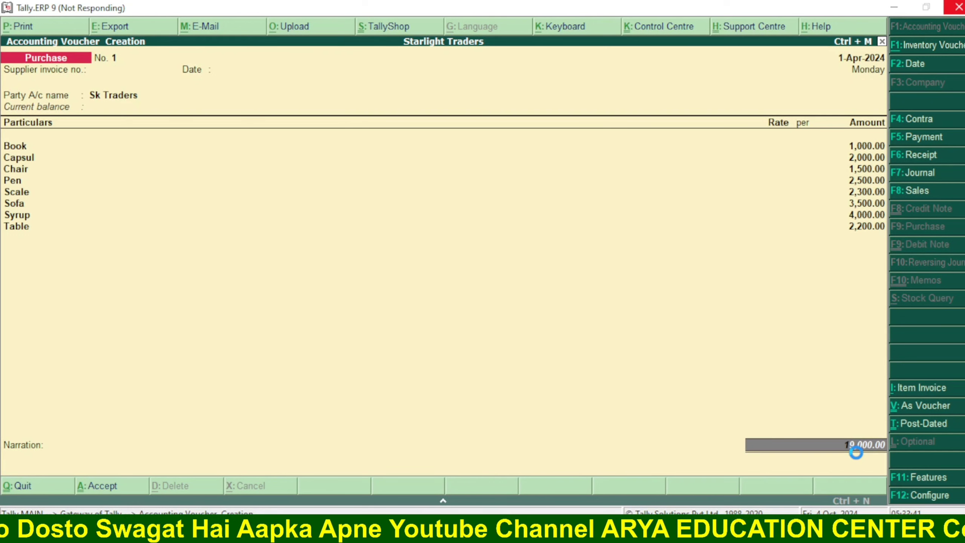
key(ctrl+a)
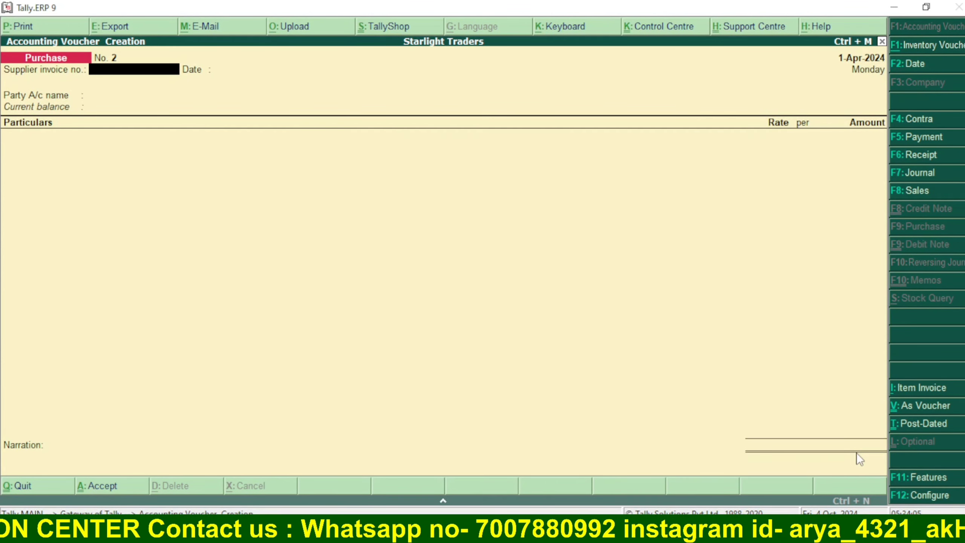
key(Escape)
key(Return)
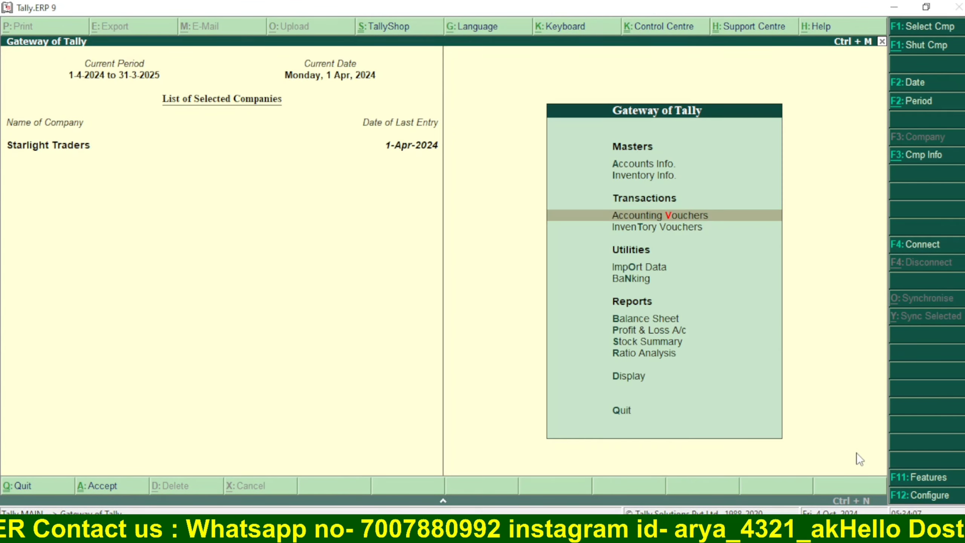
key(Escape)
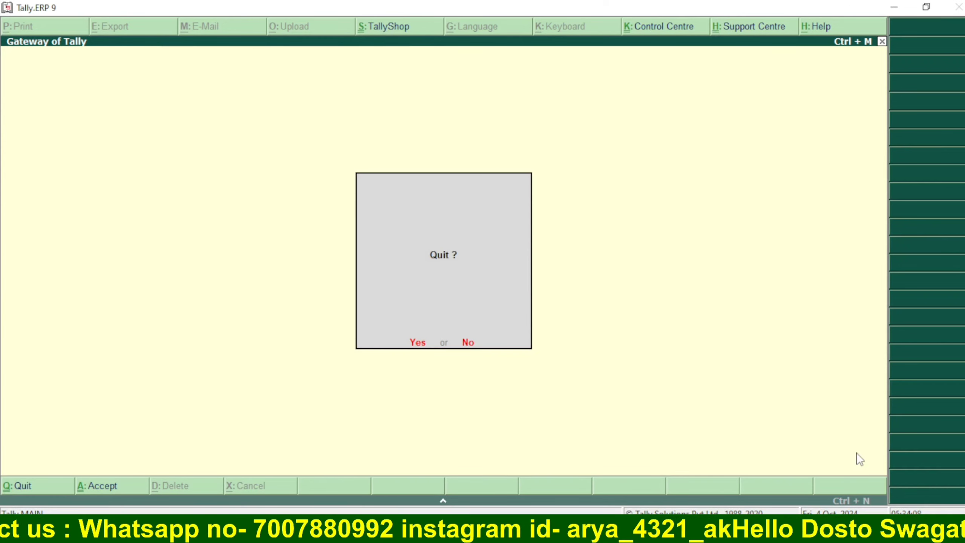
key(Escape)
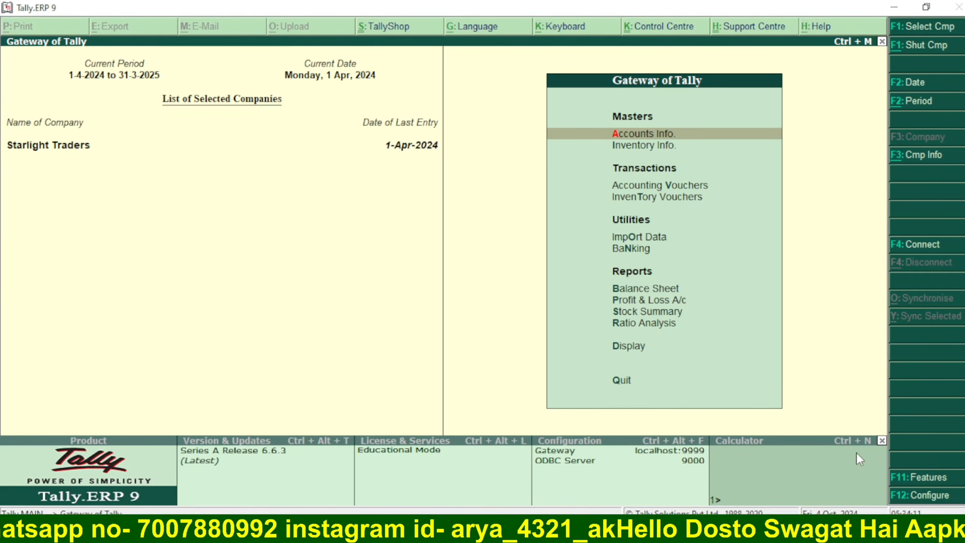
Display the Day Book for Starlight Traders
key(Down)
key(Down)
key(Down)
key(Down)
key(Down)
key(Down)
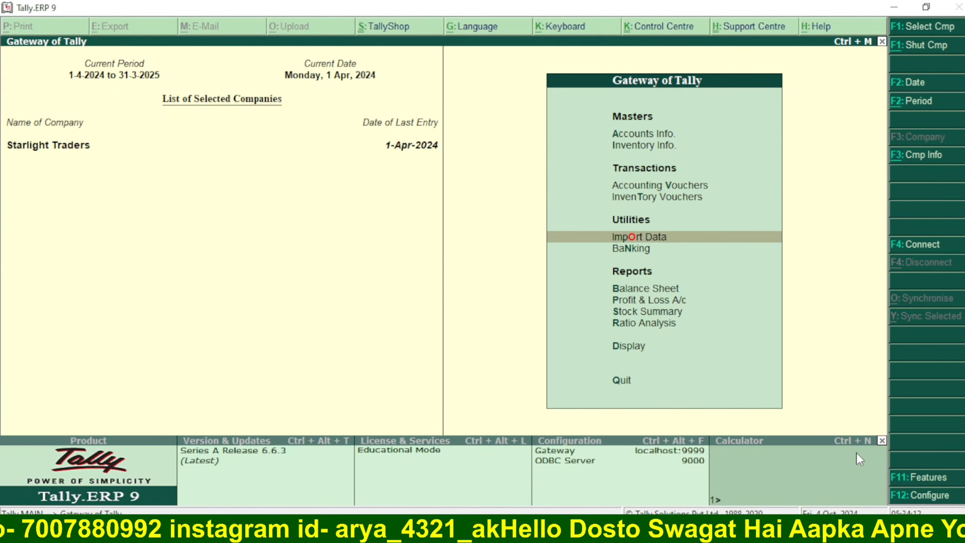
key(Down)
key(Down)
key(Down)
key(Down)
key(Down)
key(Down)
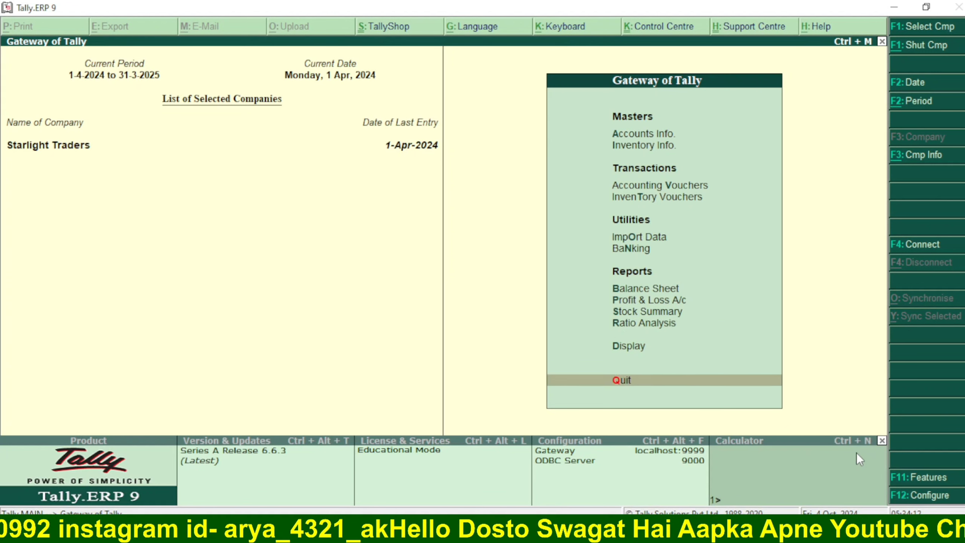
key(Down)
key(Down)
key(Down)
key(Down)
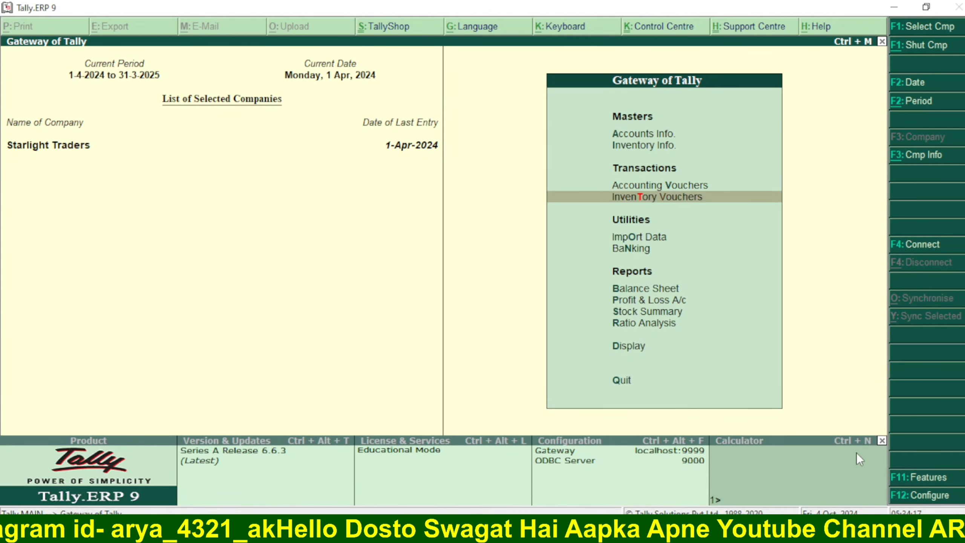
key(Down)
key(Down)
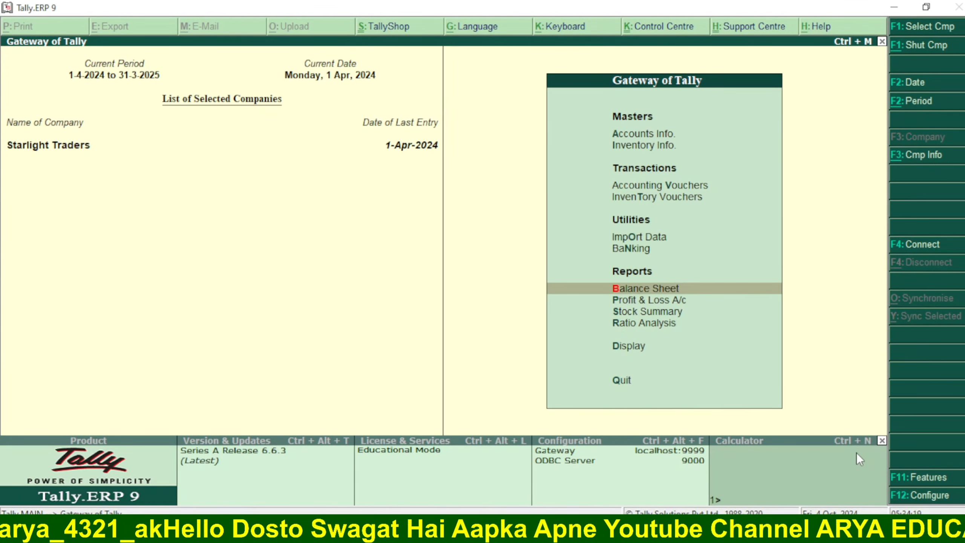
key(Down)
key(Down)
key(Down)
key(Down)
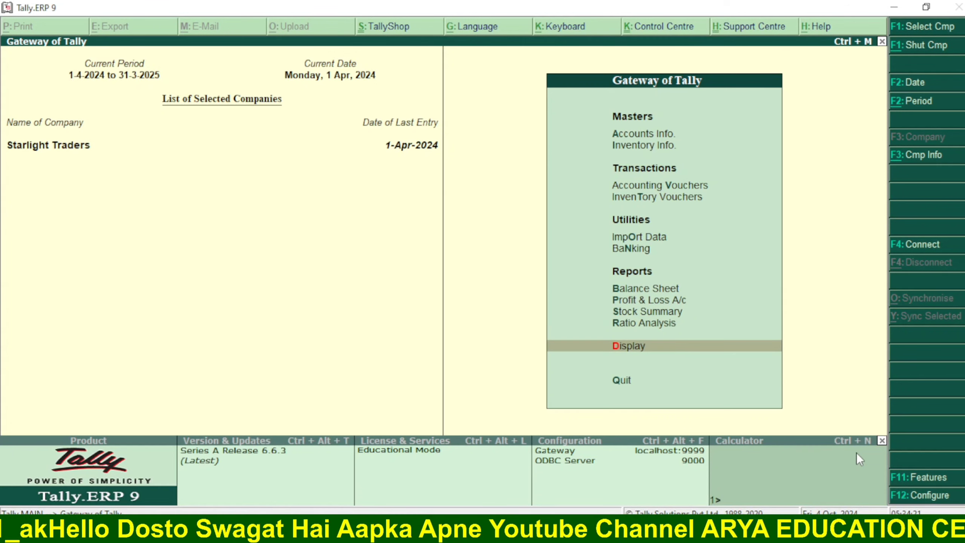
key(Return)
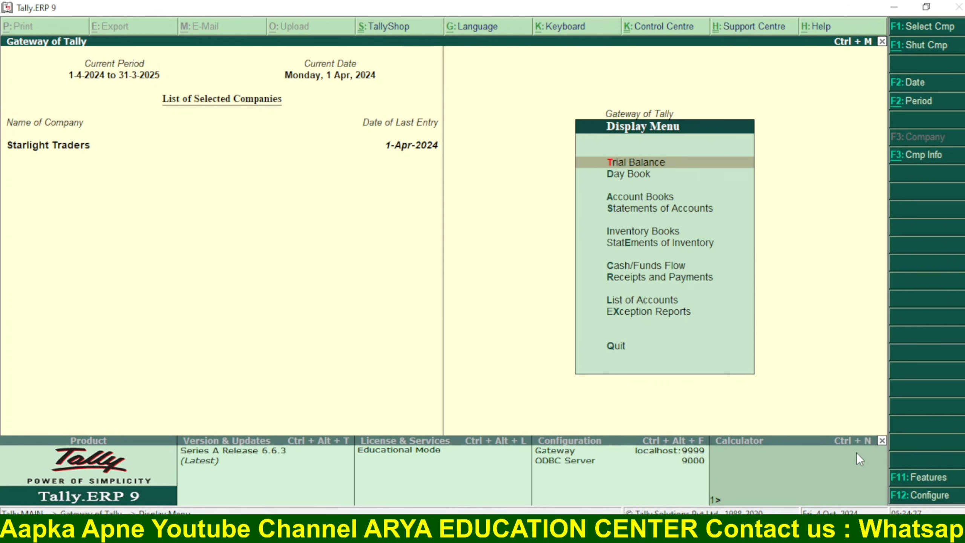
key(Down)
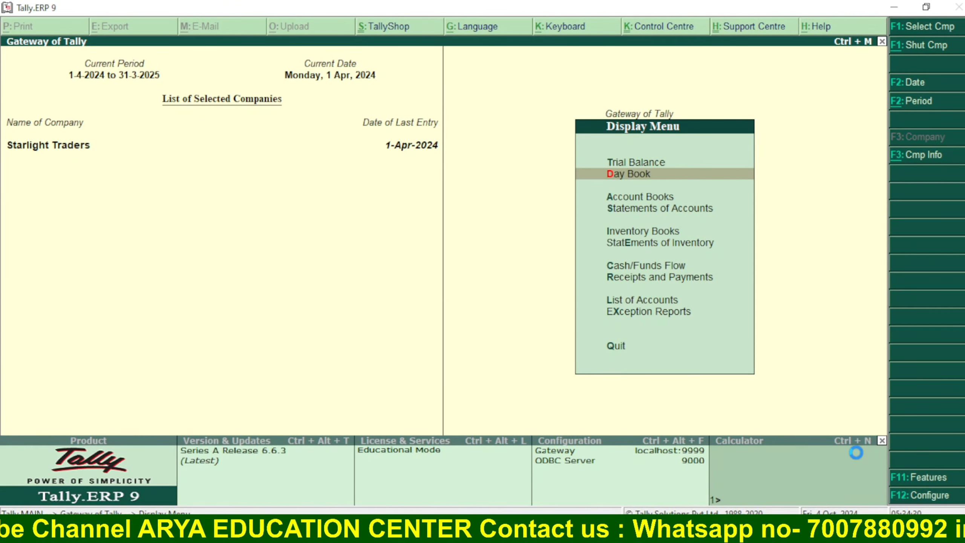
key(Return)
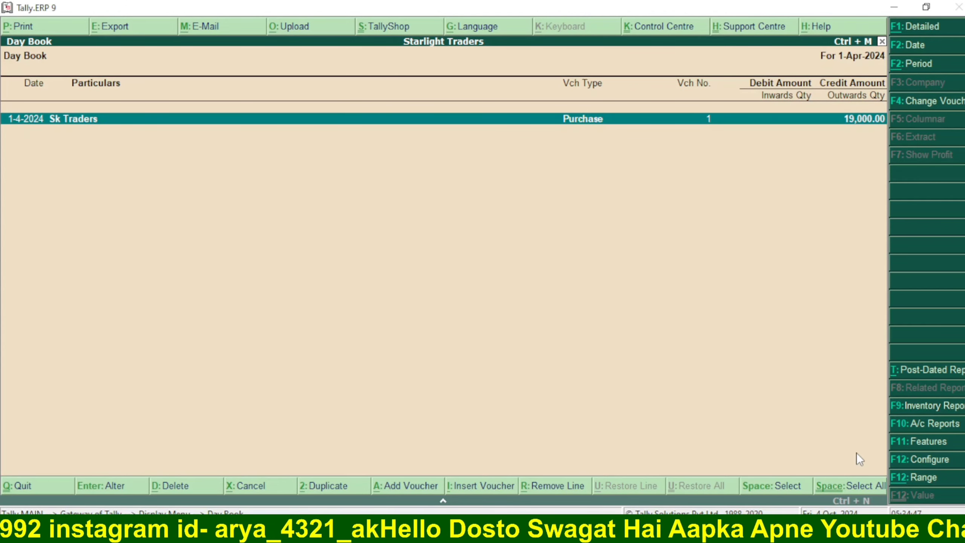
Open the Sk Traders purchase voucher from the Day Book to check its entries, and return without altering it
key(F2)
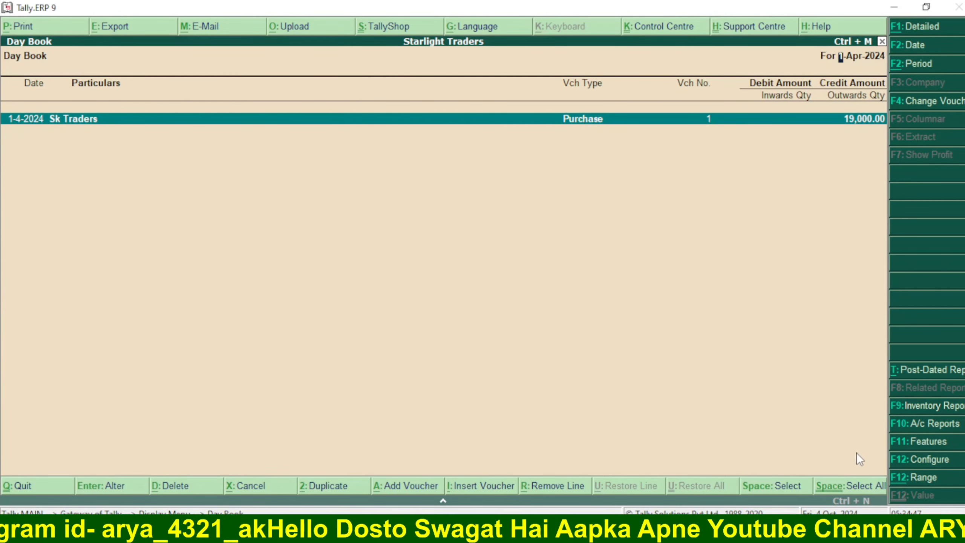
key(Return)
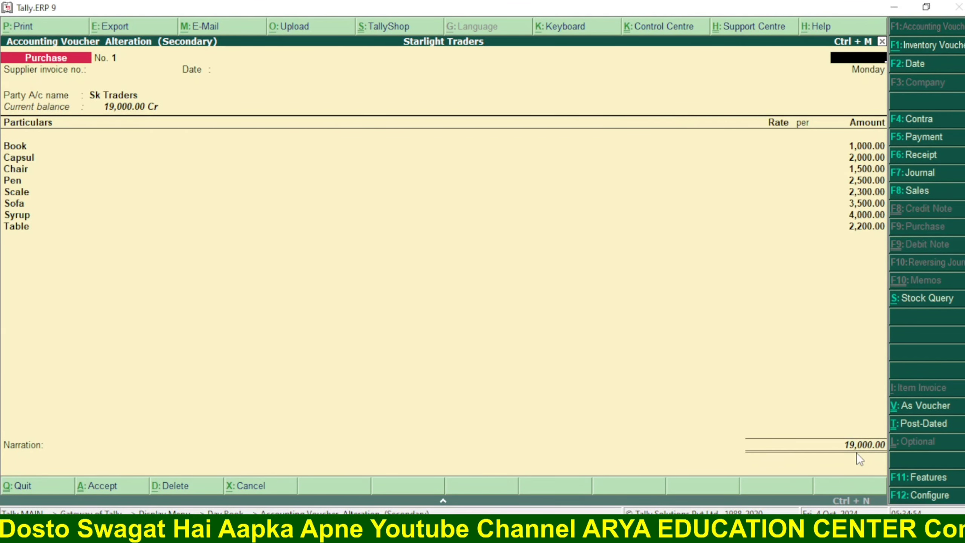
key(Escape)
key(Return)
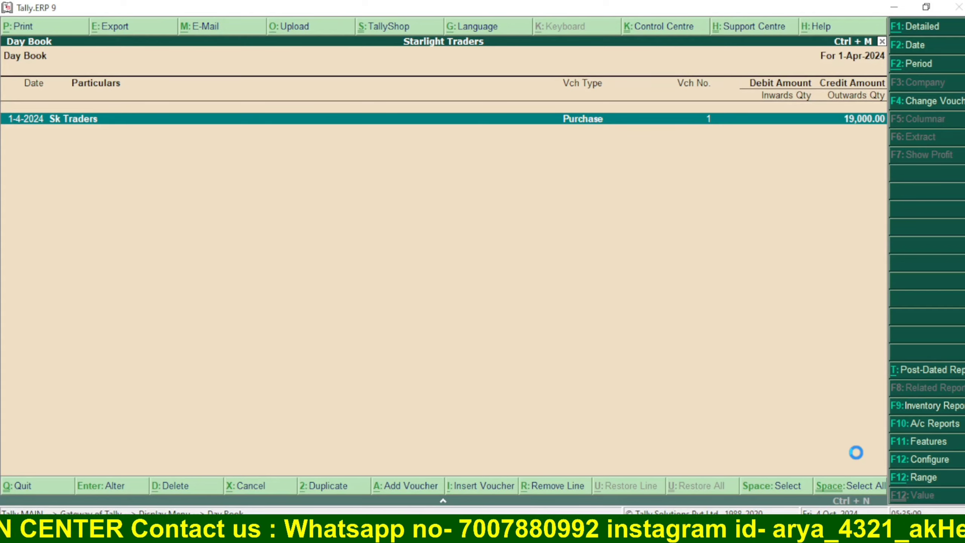
Switch the Day Book to the detailed view and go through the item ledgers under the Sk Traders purchase
key(alt+F1)
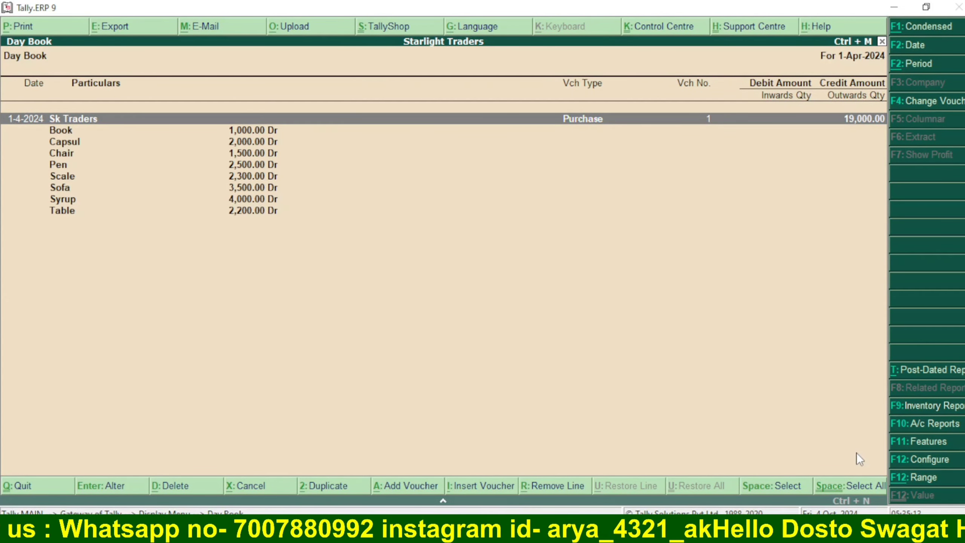
key(Down)
key(Down)
key(Down)
key(Down)
key(Down)
key(Down)
key(Down)
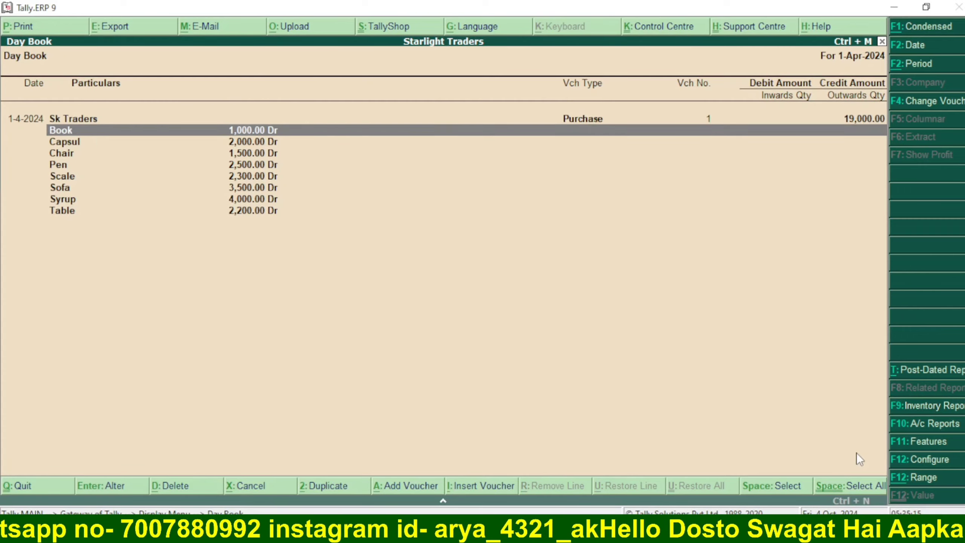